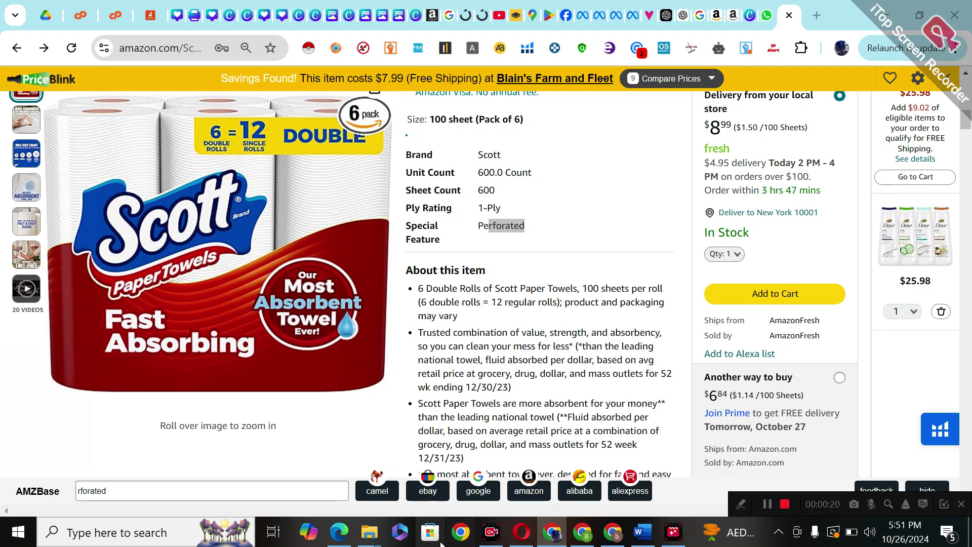
Step: Switch to the Word document and add the lines "Budget/... 1 lac pkr" and "1000 aed ...." below "Amazon.ae"
{"action": "left_click", "coordinate": [639, 535]}
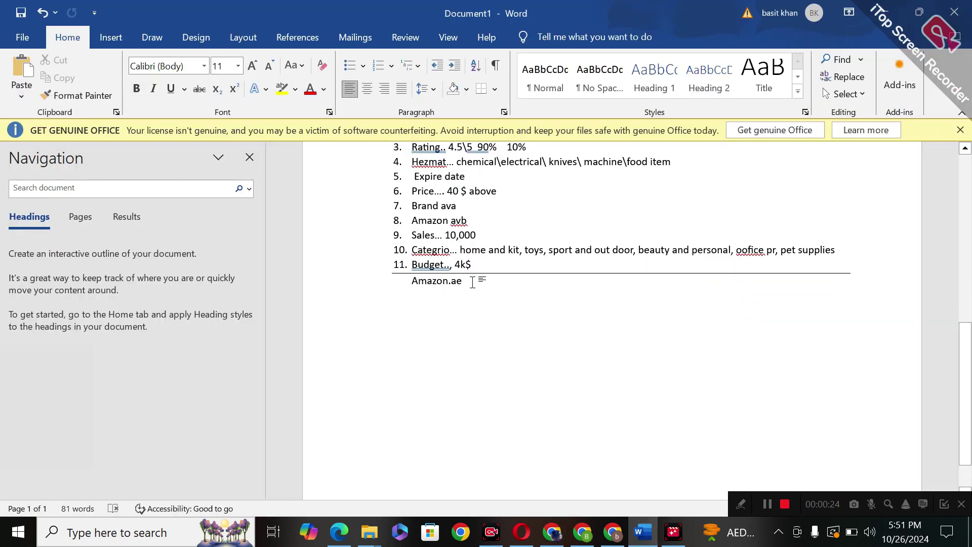
{"action": "key", "text": "Return"}
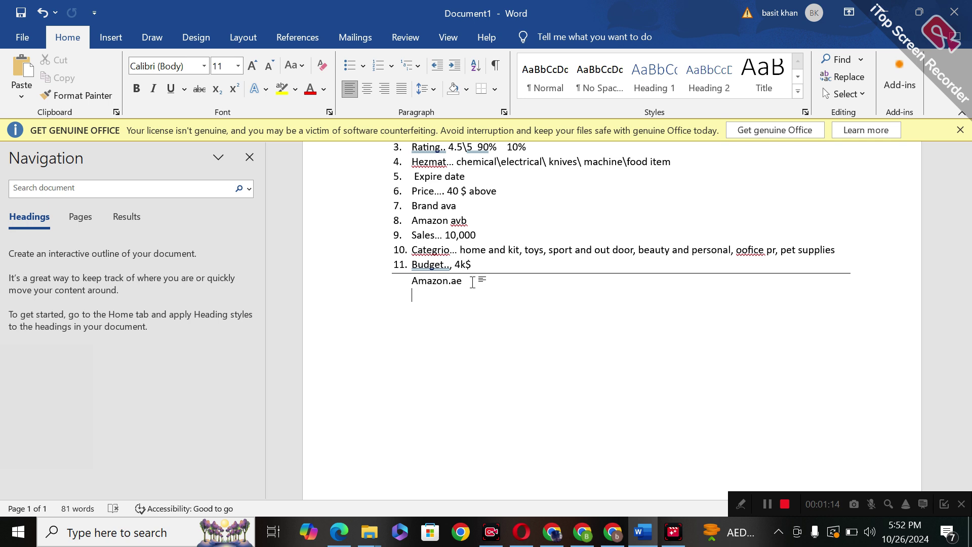
{"action": "type", "text": "budh"}
{"action": "key", "text": "BackSpace"}
{"action": "type", "text": "get"}
{"action": "type", "text": "/... "}
{"action": "type", "text": "1 lac"}
{"action": "type", "text": " pkr"}
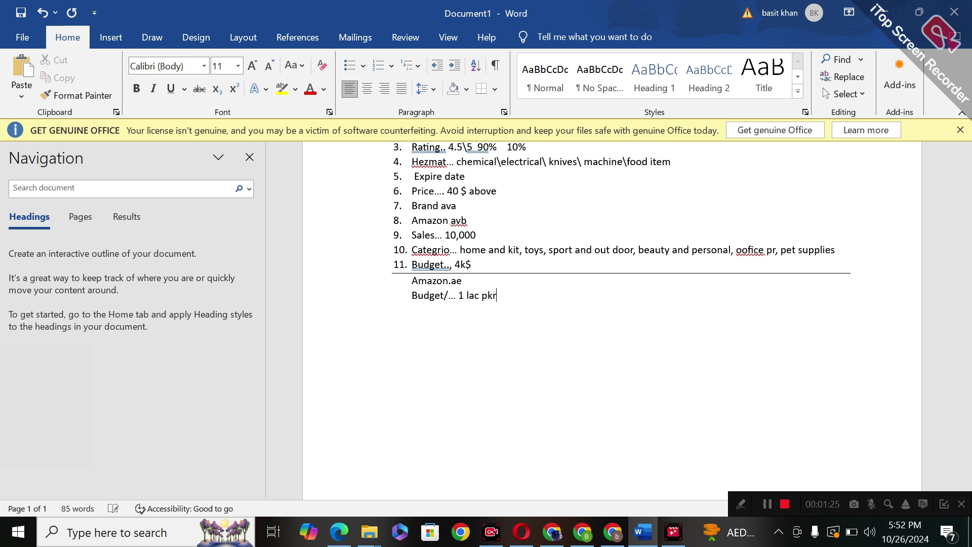
{"action": "key", "text": "Return"}
{"action": "type", "text": "1000 aed ...."}
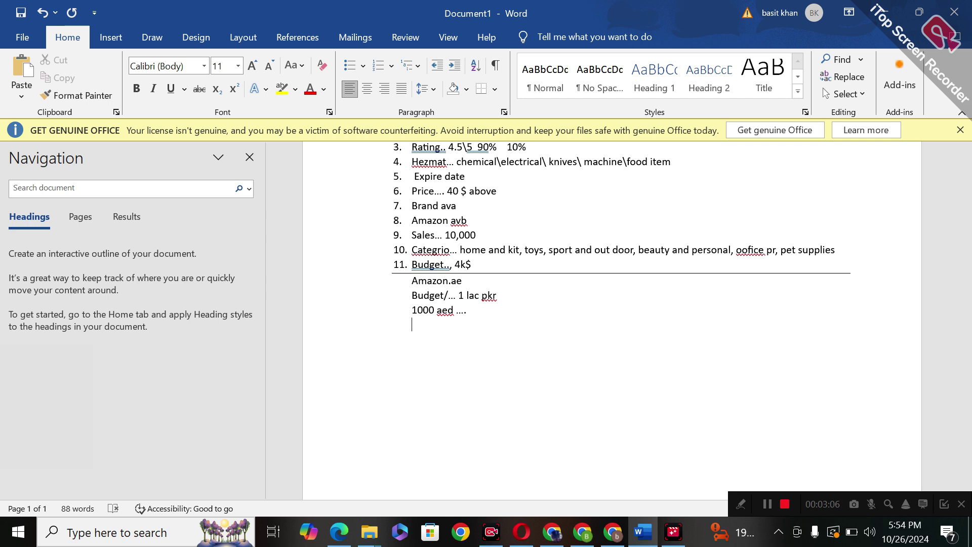
Step: Start a numbered list below the budget lines with the first item "Bsr..... 5 – 1000"
{"action": "type", "text": "1. "}
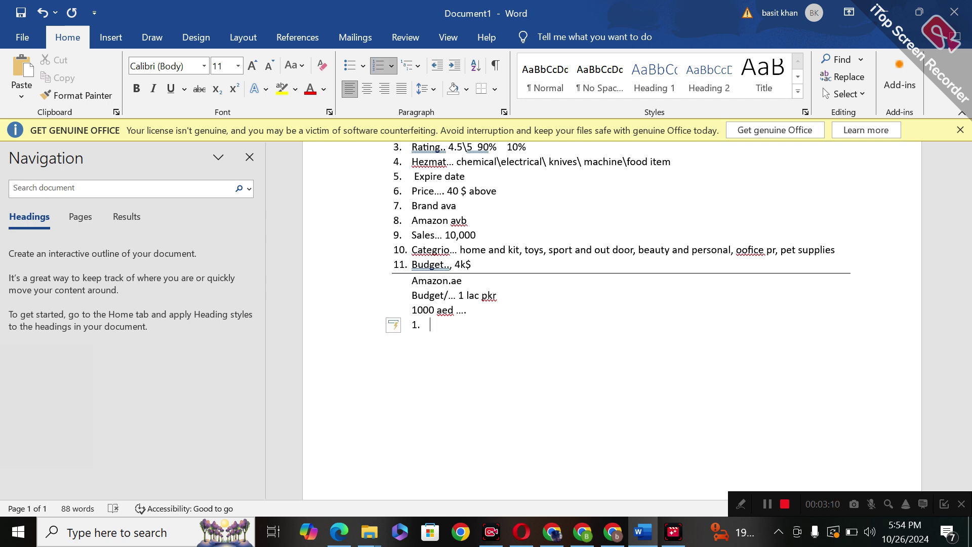
{"action": "type", "text": "5 - 1000"}
{"action": "left_click", "coordinate": [423, 318]}
{"action": "type", "text": "bsr....."}
{"action": "left_click", "coordinate": [501, 324]}
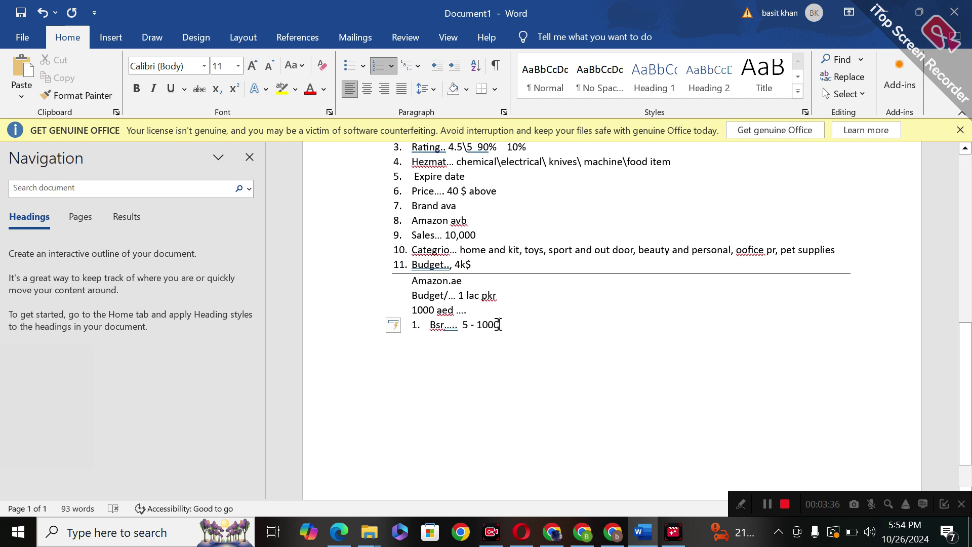
Step: Add "Fba.. 4 ..10" as the second item of the Amazon.ae criteria list
{"action": "key", "text": "Return"}
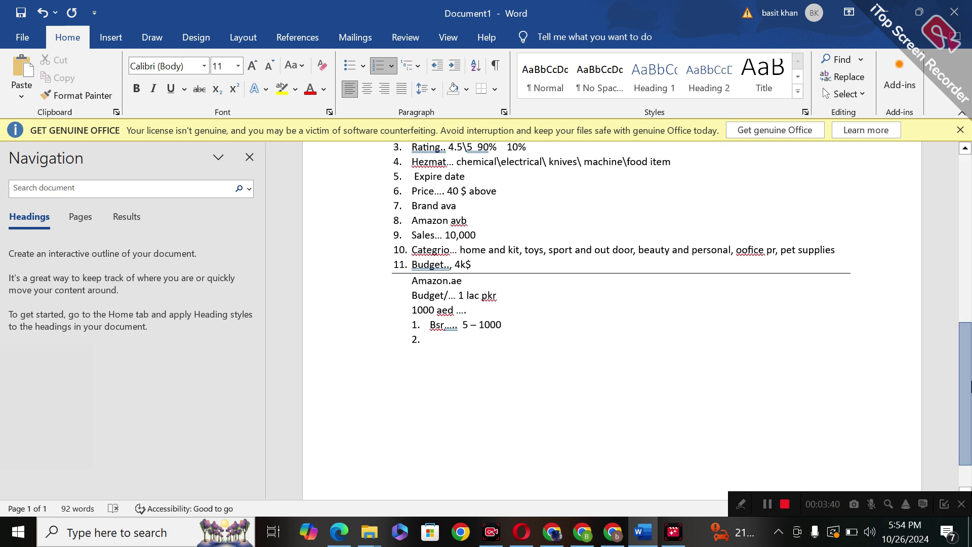
{"action": "scroll", "coordinate": [971, 374], "scroll_direction": "up", "scroll_amount": 1}
{"action": "left_click_drag", "start_coordinate": [970, 374], "coordinate": [968, 362]}
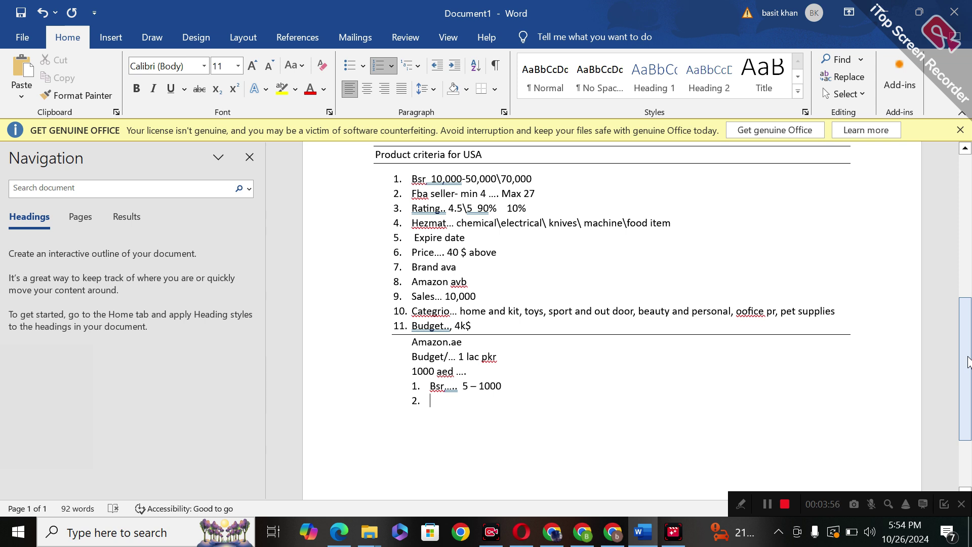
{"action": "type", "text": "fba.. 4 ..10"}
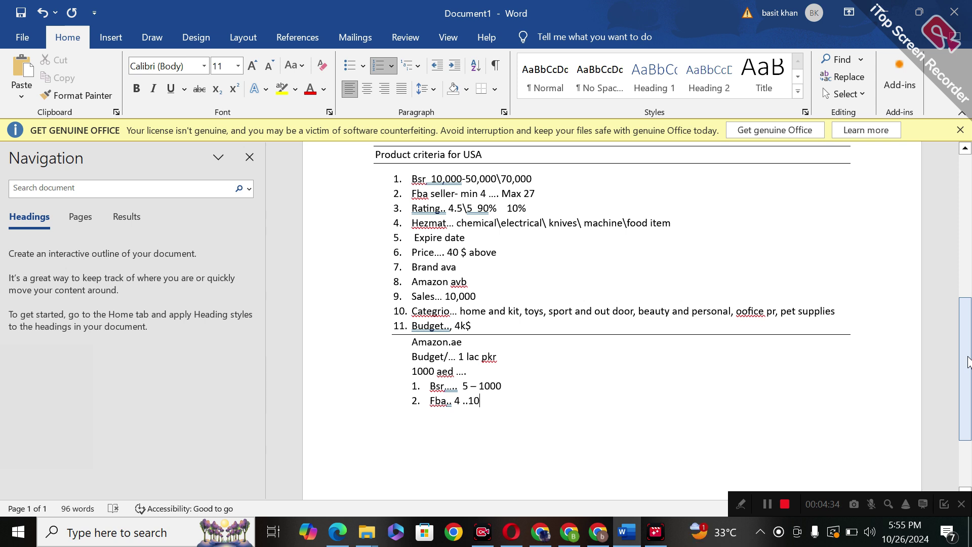
Step: Add the rating criteria "Rating... 5 star.... 80%...70%" and "1 star rating.. 8%" as items 3 and 4
{"action": "key", "text": "Return"}
{"action": "type", "text": "rating... 5 star.... "}
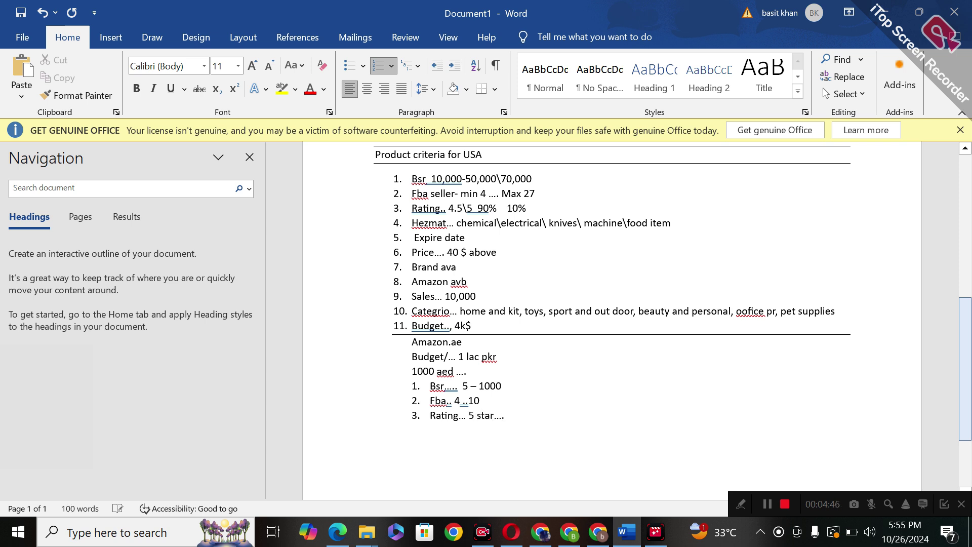
{"action": "type", "text": "8-"}
{"action": "type", "text": "0"}
{"action": "type", "text": "%"}
{"action": "type", "text": "...70"}
{"action": "type", "text": "%"}
{"action": "key", "text": "Return"}
{"action": "type", "text": "1 star rating.. "}
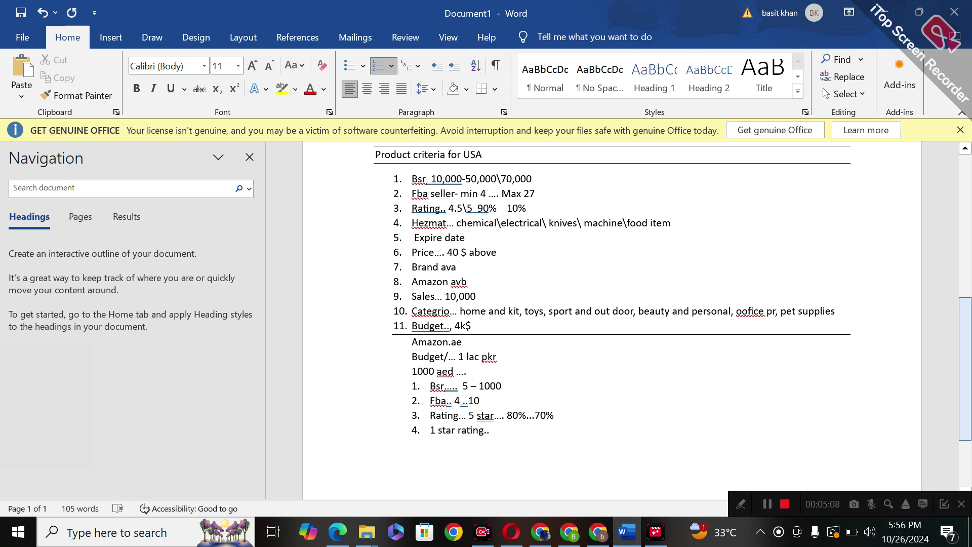
{"action": "type", "text": "8%"}
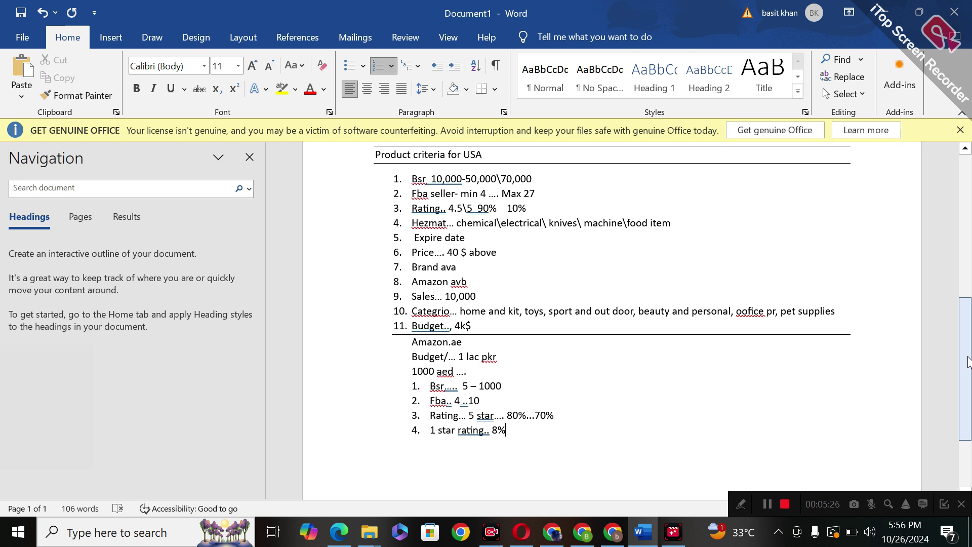
Step: Add "Hezmat..." and "Prie... 50 abv" as items 5 and 6 of the Amazon.ae list
{"action": "key", "text": "Return"}
{"action": "type", "text": "hex"}
{"action": "key", "text": "BackSpace"}
{"action": "type", "text": "zmat..."}
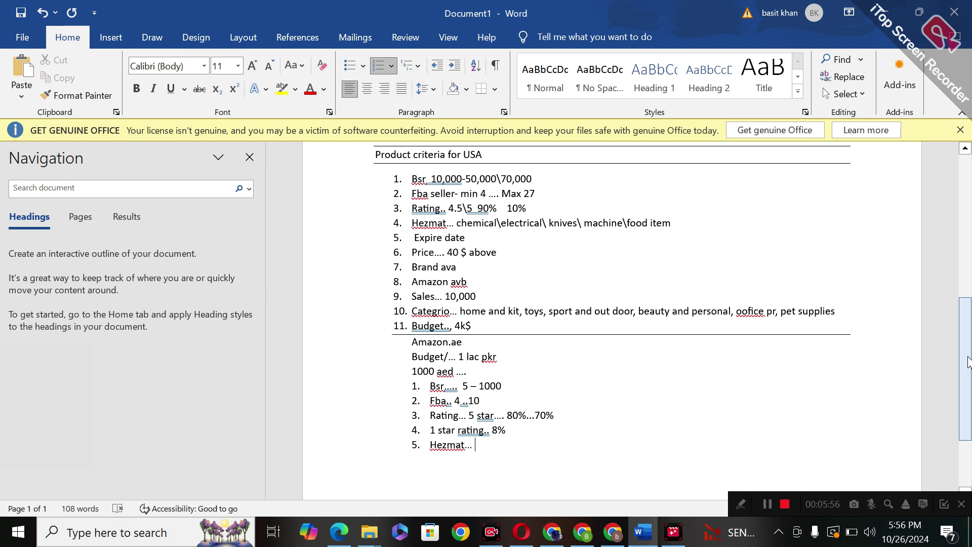
{"action": "type", "text": "p"}
{"action": "key", "text": "BackSpace"}
{"action": "key", "text": "Return"}
{"action": "type", "text": "prie... "}
{"action": "type", "text": "50 a"}
{"action": "type", "text": "bv"}
{"action": "key", "text": "Return"}
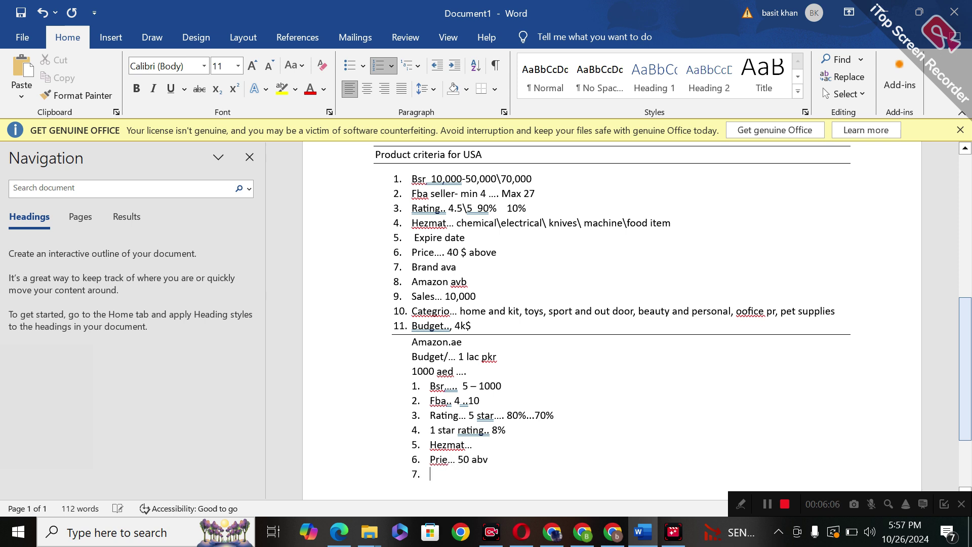
Step: Add the list items "Brand", "Amazon", "Sales 100+" and "Trade mark" to complete the Amazon.ae criteria
{"action": "type", "text": "brand"}
{"action": "key", "text": "Return"}
{"action": "type", "text": "aa"}
{"action": "key", "text": "BackSpace"}
{"action": "type", "text": "mazon"}
{"action": "key", "text": "Return"}
{"action": "type", "text": "sales 100+"}
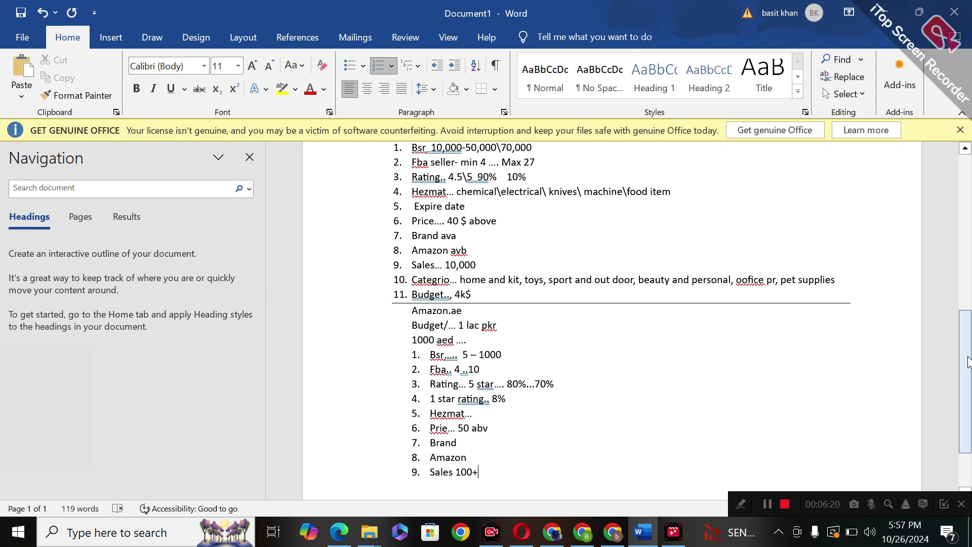
{"action": "key", "text": "Return"}
{"action": "type", "text": "Trade mark"}
Step: Add a dashed separator line after "Trade mark" and the heading "Amazon sauida criteria" below it
{"action": "key", "text": "Return"}
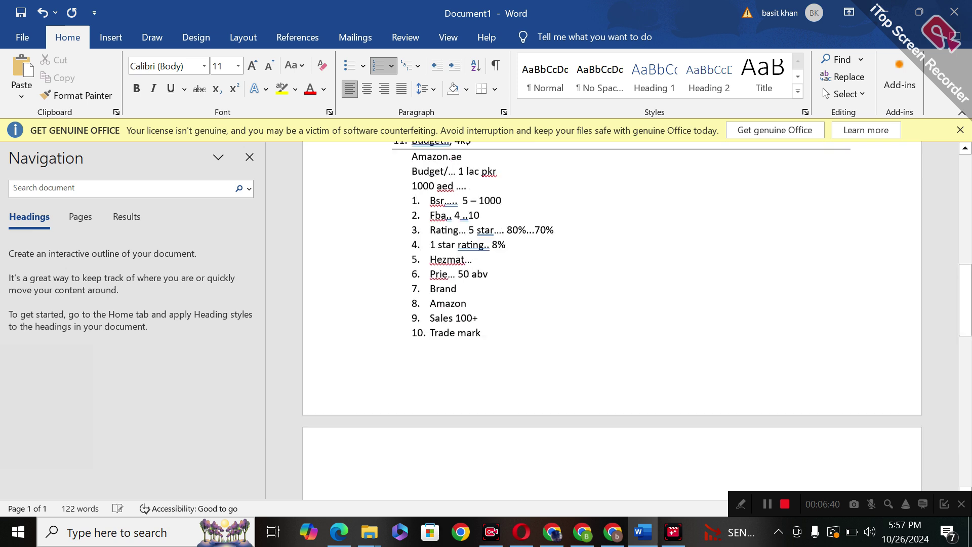
{"action": "type", "text": "-"}
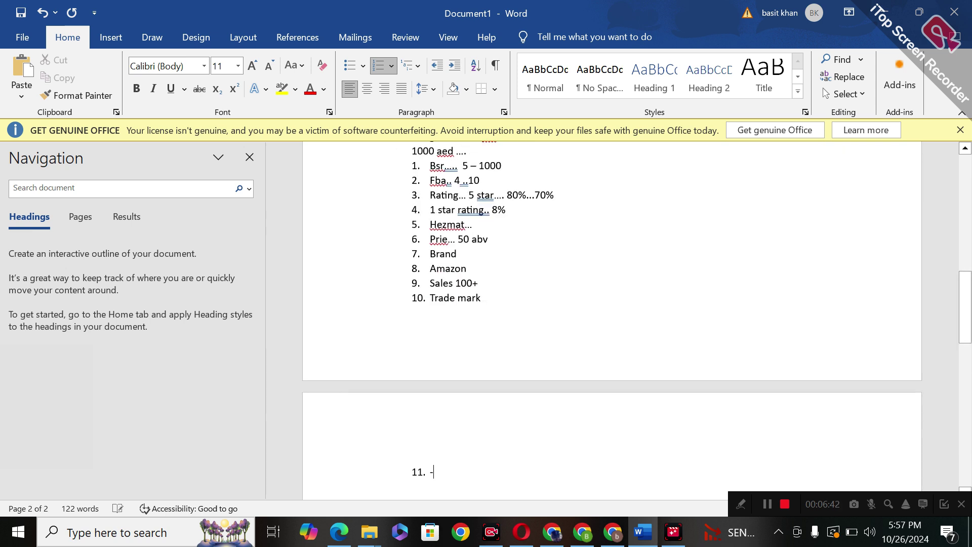
{"action": "type", "text": "------------------------------------------------"}
{"action": "key", "text": "Return"}
{"action": "type", "text": "amazom"}
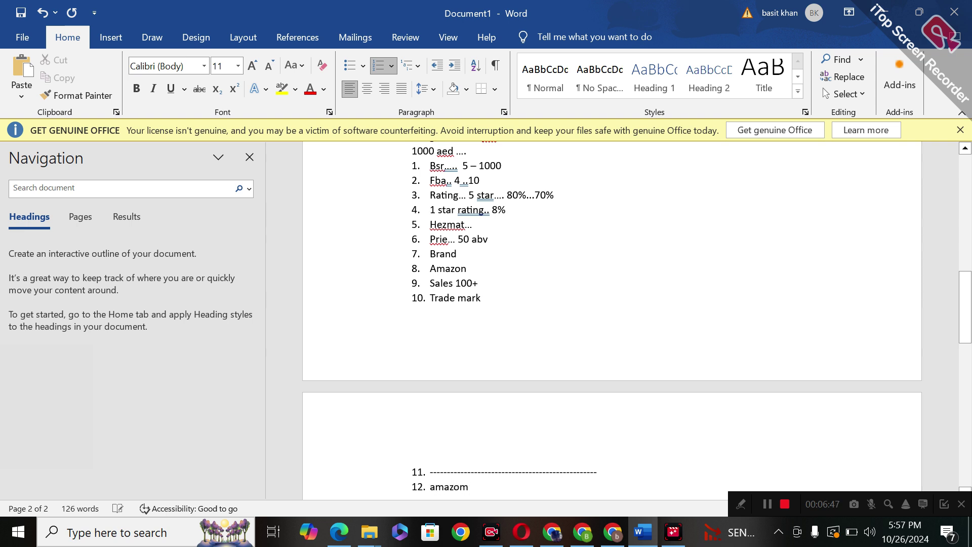
{"action": "key", "text": "BackSpace"}
{"action": "type", "text": "n sauidi"}
{"action": "key", "text": "BackSpace"}
{"action": "type", "text": "a c"}
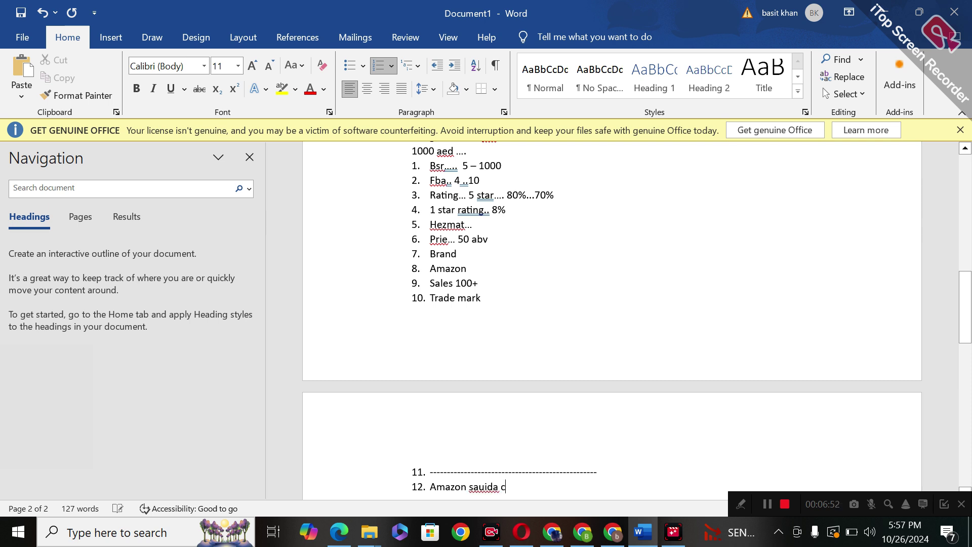
{"action": "type", "text": "riteria"}
{"action": "key", "text": "Return"}
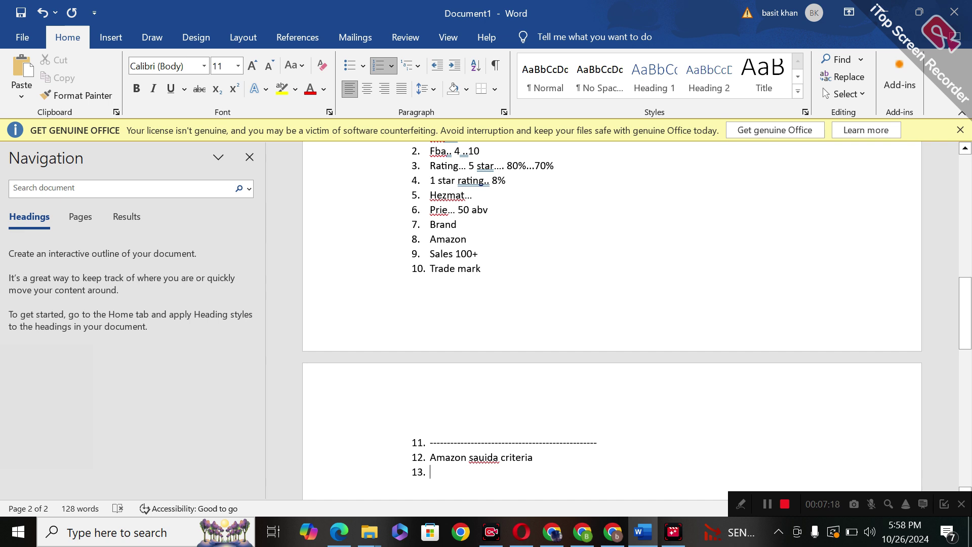
Step: Remove the numbering from the line under the Saudi heading and write "Bsr..... 01 ...1000" and "Fba sellers 4. 10"
{"action": "key", "text": "BackSpace"}
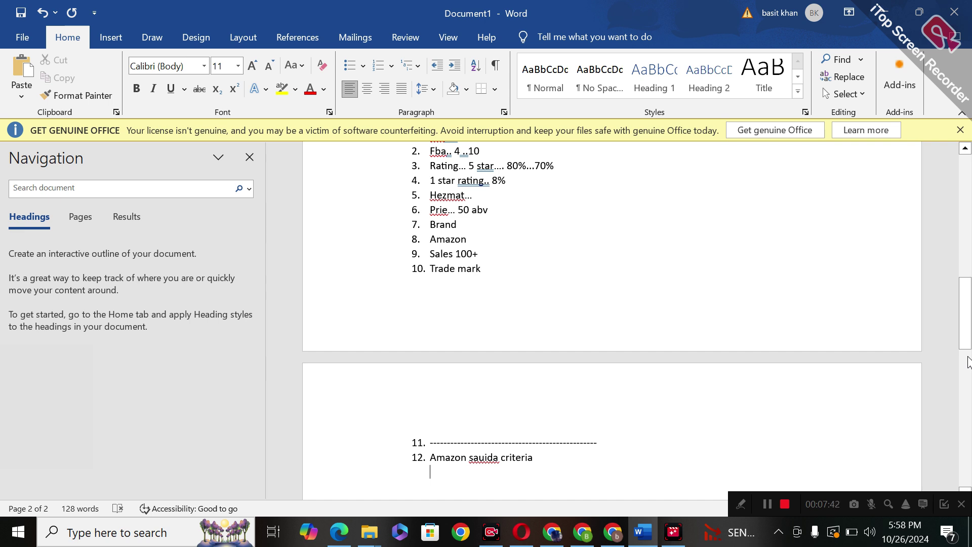
{"action": "type", "text": "bsr.."}
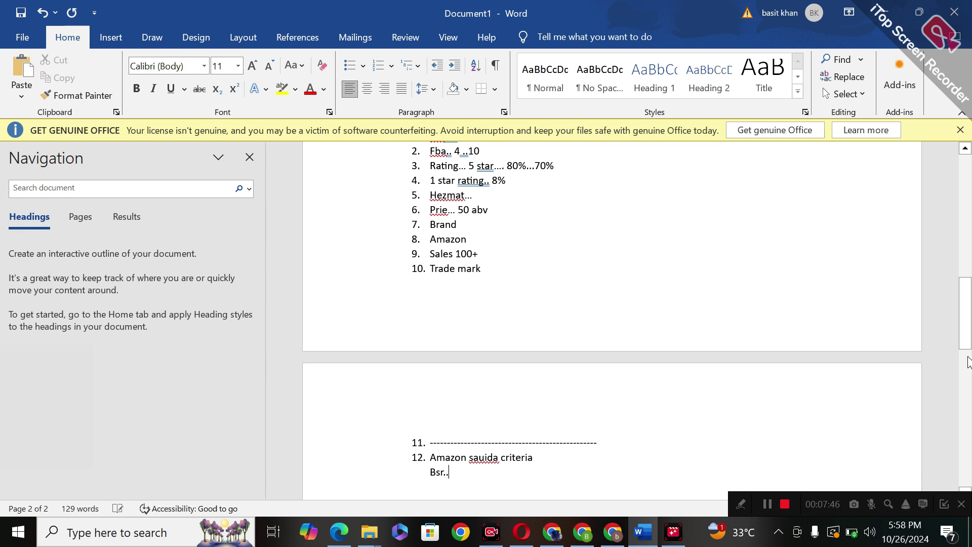
{"action": "type", "text": "... 01 ...10000"}
{"action": "key", "text": "BackSpace"}
{"action": "key", "text": "Return"}
{"action": "type", "text": "Fba"}
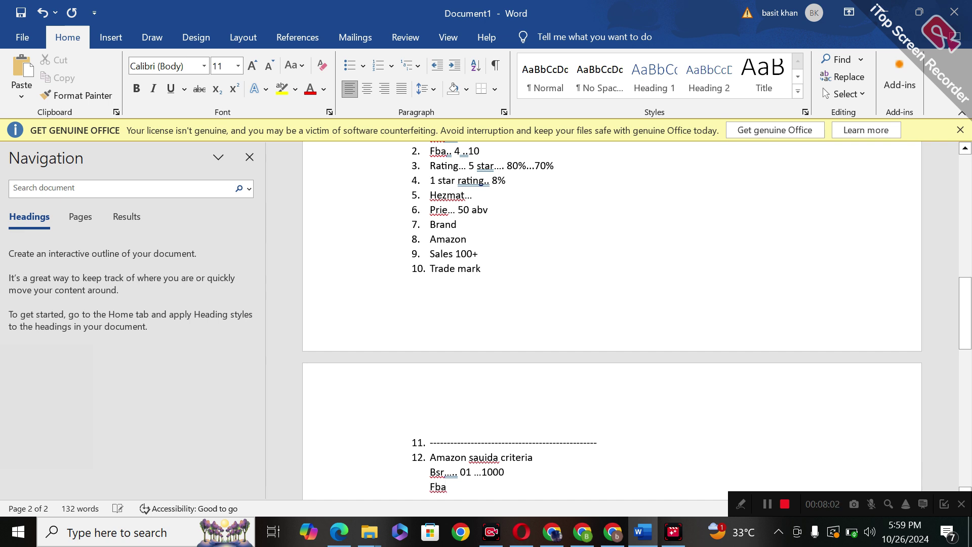
{"action": "type", "text": " sellers 4. 10"}
{"action": "key", "text": "Return"}
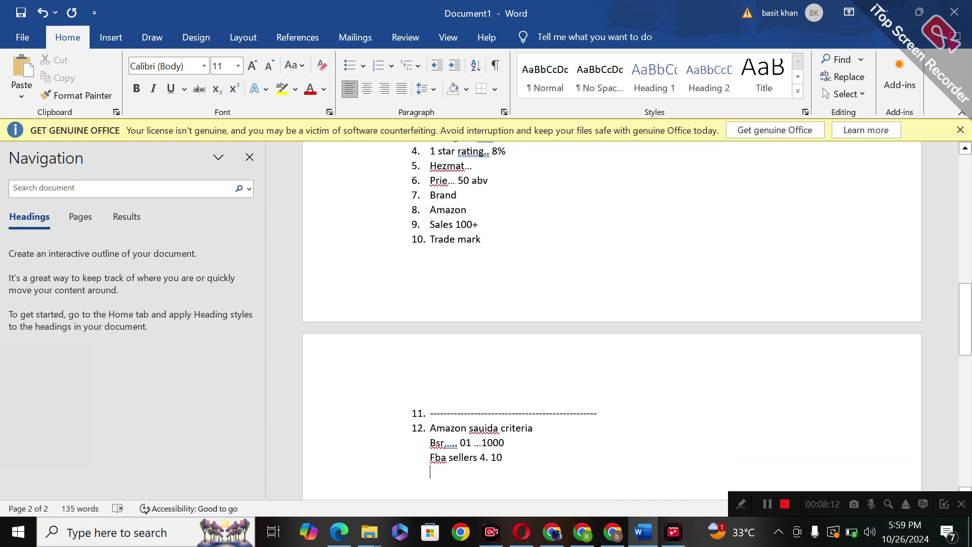
Step: Add the rating criteria "Rating 5 star 90%" and "1 star 8%" to the Saudi section
{"action": "type", "text": "rating 5 star 90%"}
{"action": "key", "text": "Return"}
{"action": "type", "text": "1 sta"}
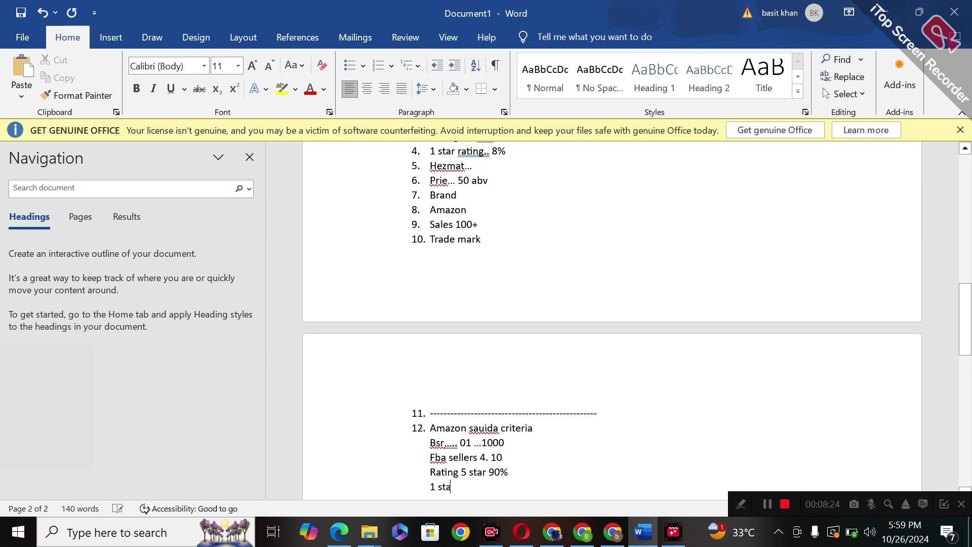
{"action": "type", "text": "r 8%"}
{"action": "key", "text": "Return"}
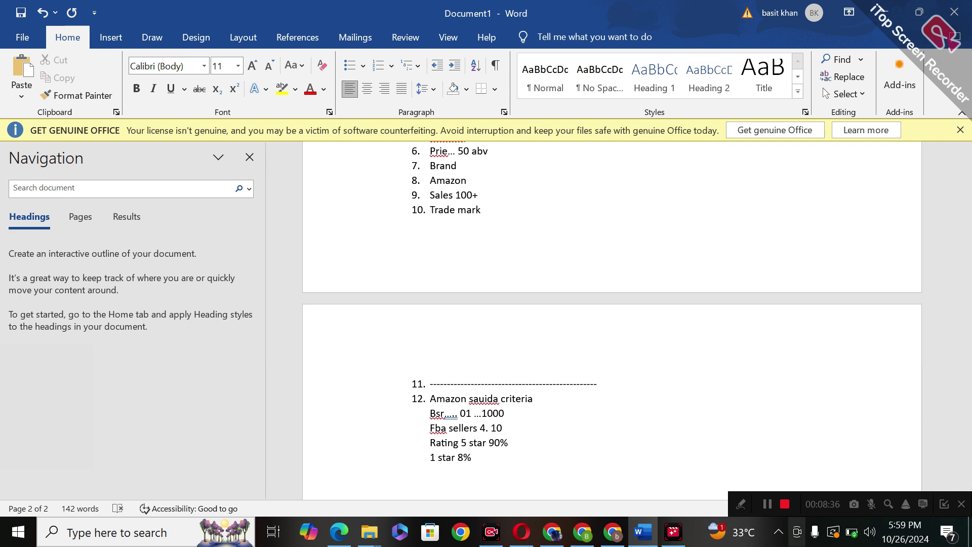
Step: Switch to the Chrome window showing the paper towels listing and open amazon.ae there
{"action": "left_click", "coordinate": [553, 533]}
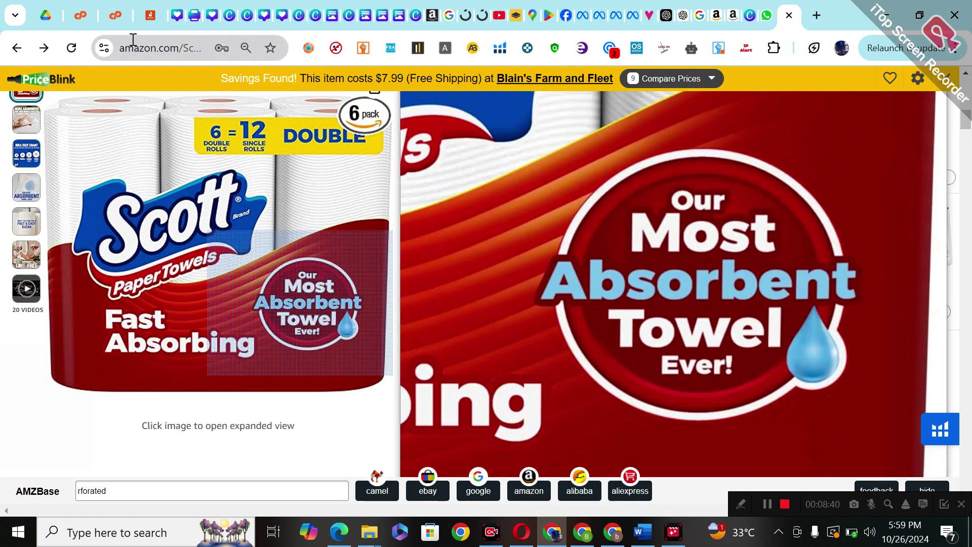
{"action": "left_click", "coordinate": [133, 41]}
{"action": "type", "text": "amazon"}
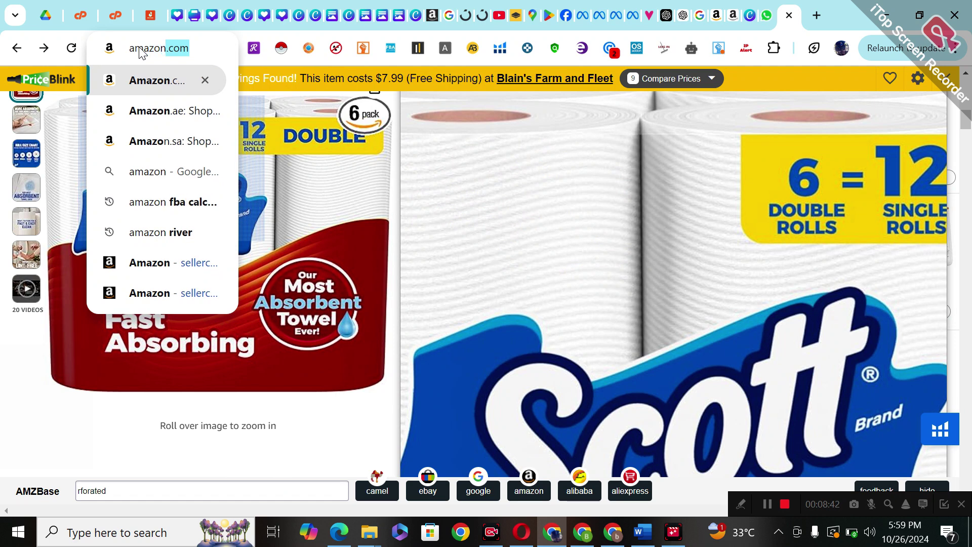
{"action": "type", "text": ".ae"}
{"action": "key", "text": "Return"}
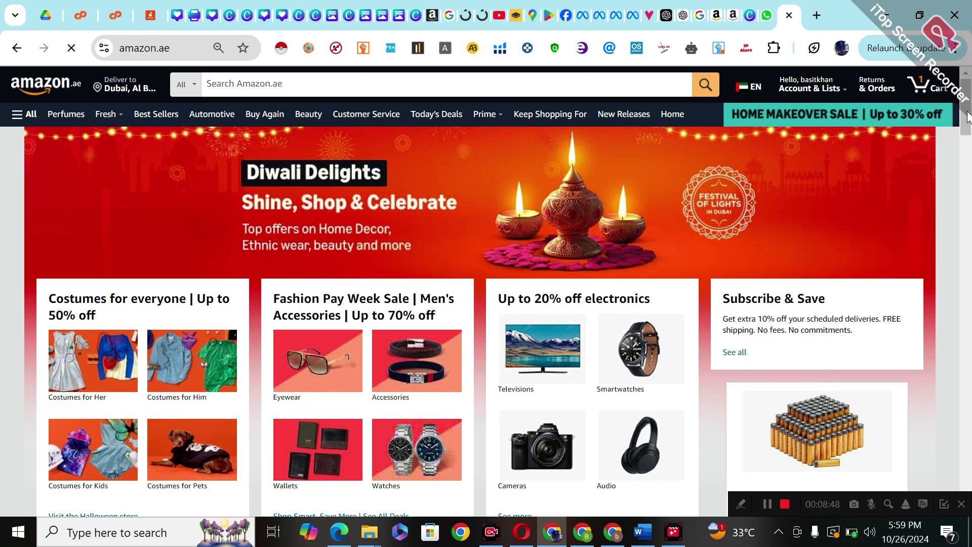
Step: Open the La Roche-Posay Cicaplast Baume from the top picks and highlight its past-month purchases line
{"action": "left_click_drag", "start_coordinate": [968, 118], "coordinate": [968, 281]}
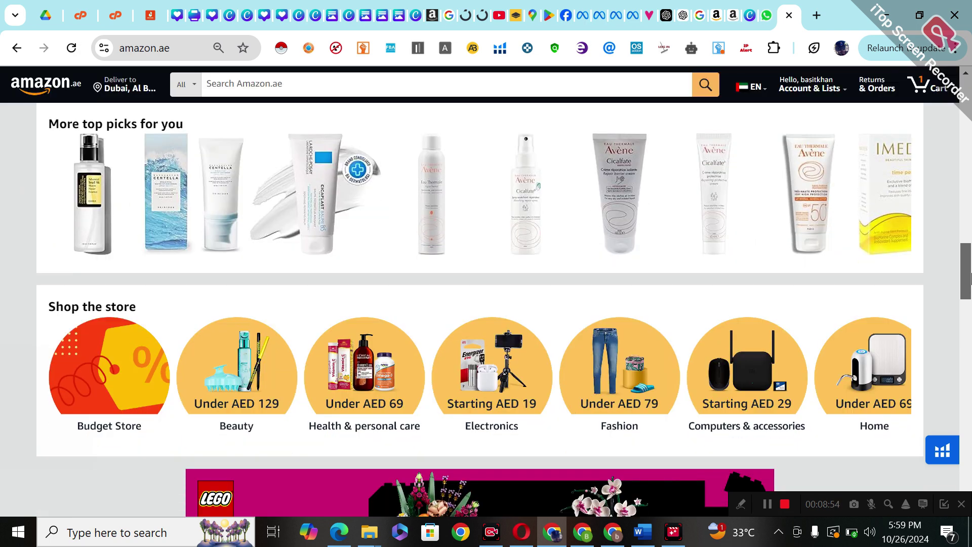
{"action": "left_click", "coordinate": [323, 202]}
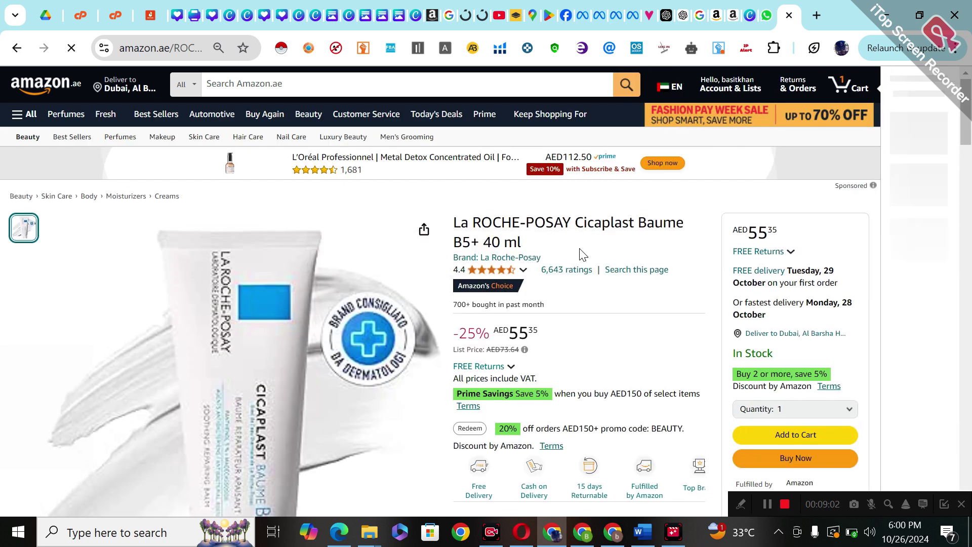
{"action": "mouse_move", "coordinate": [454, 288]}
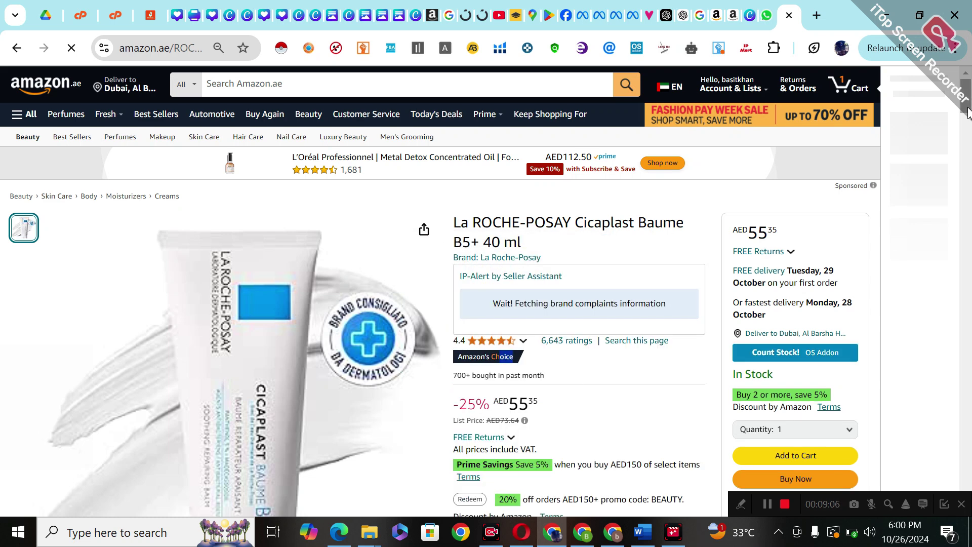
{"action": "scroll", "coordinate": [968, 118], "scroll_direction": "down", "scroll_amount": 2}
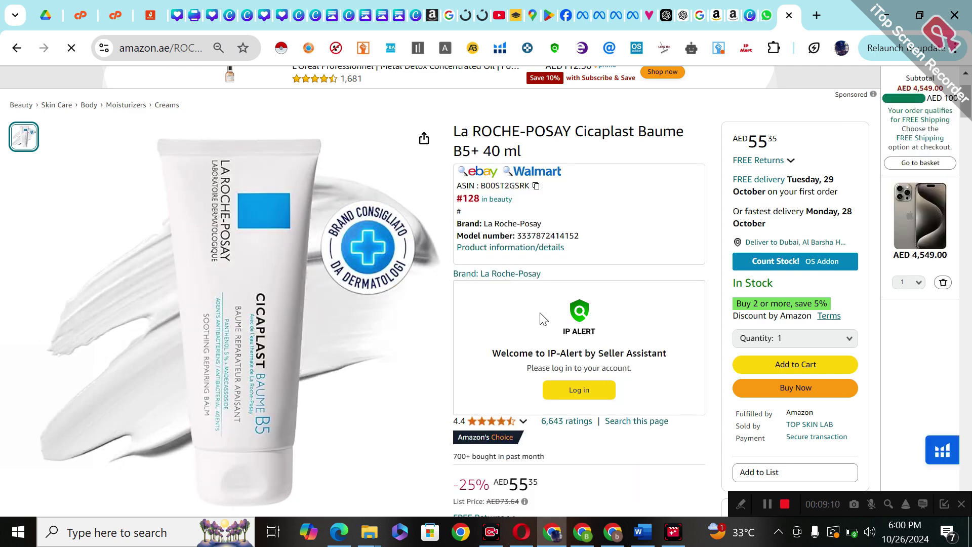
{"action": "scroll", "coordinate": [500, 395], "scroll_direction": "down", "scroll_amount": 1}
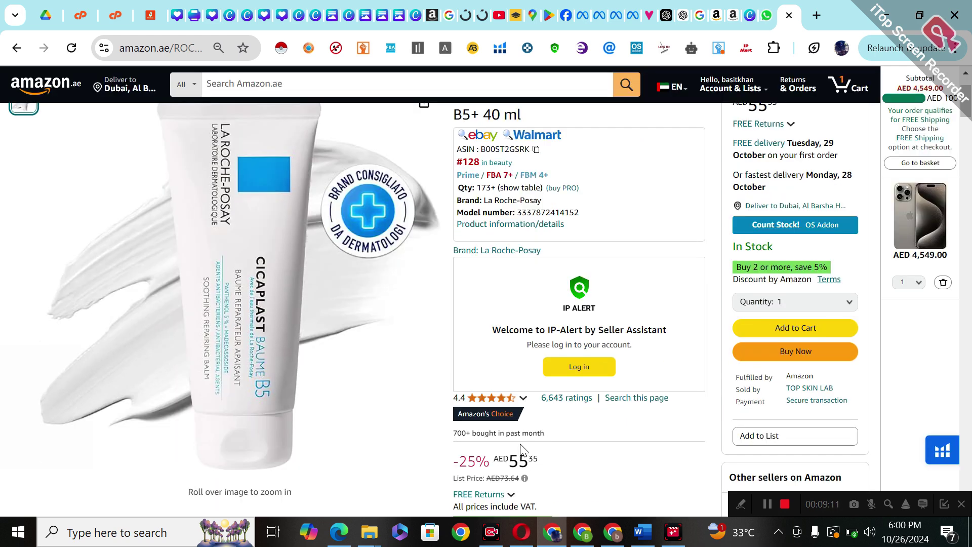
{"action": "triple_click", "coordinate": [501, 427]}
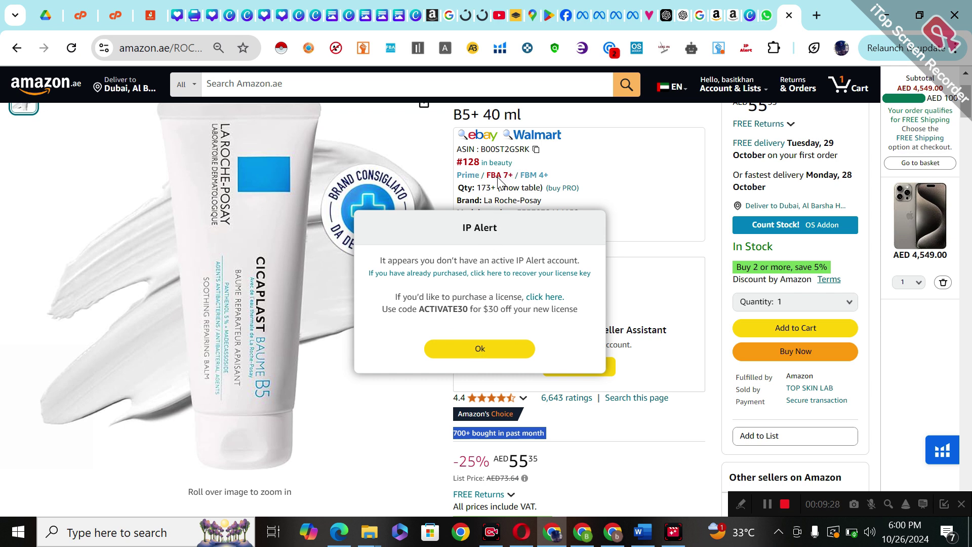
Step: Dismiss the IP Alert notice and examine the star rating breakdown, price and seller details of the Cicaplast Baume listing
{"action": "left_click", "coordinate": [480, 350]}
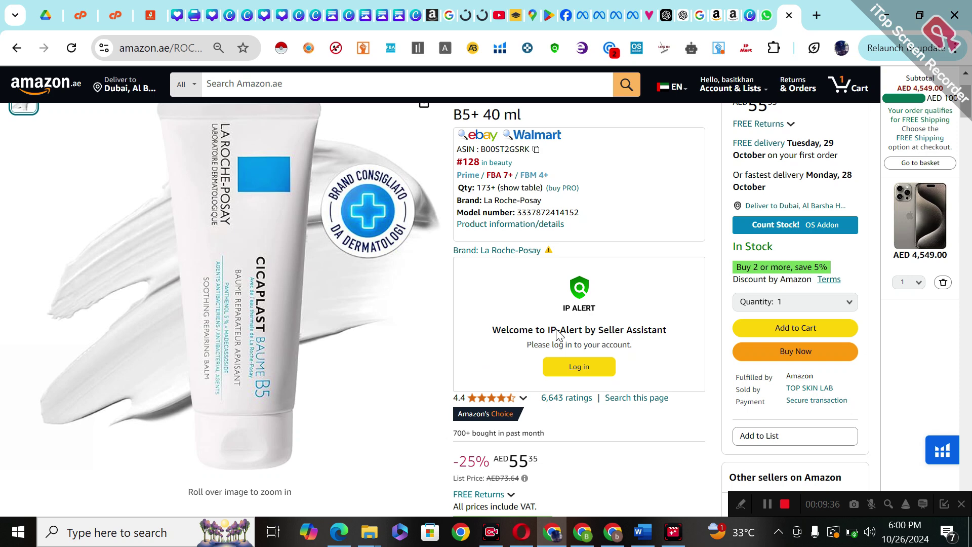
{"action": "mouse_move", "coordinate": [499, 399]}
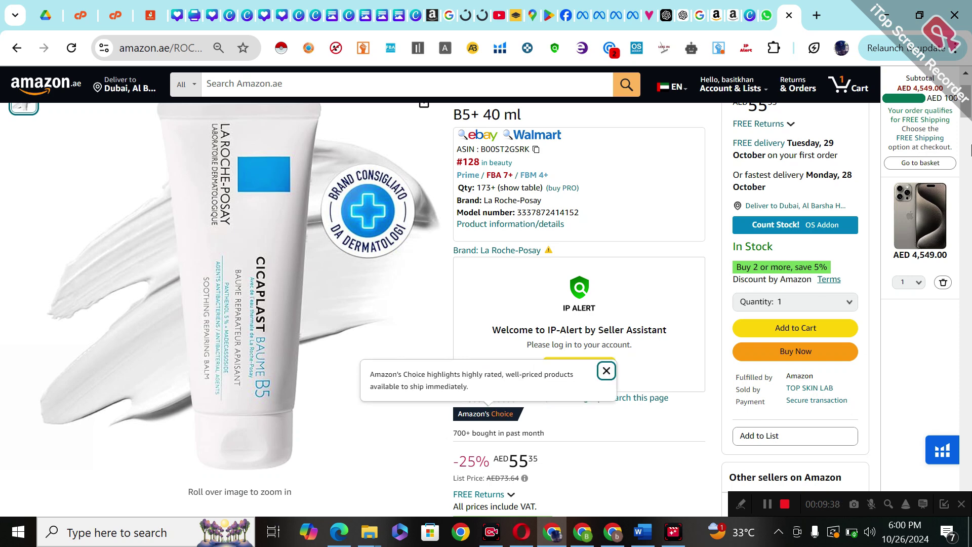
{"action": "left_click_drag", "start_coordinate": [966, 118], "coordinate": [966, 138]}
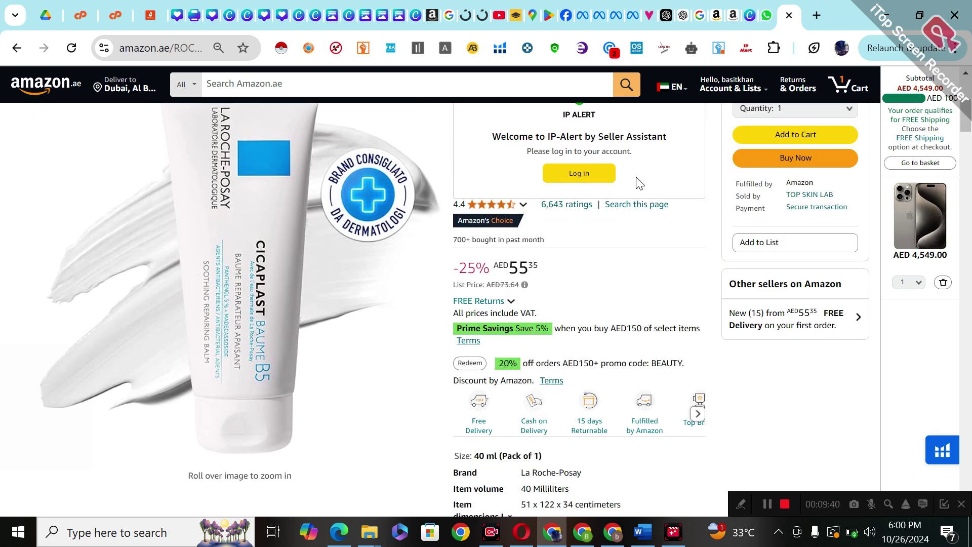
{"action": "mouse_move", "coordinate": [510, 210]}
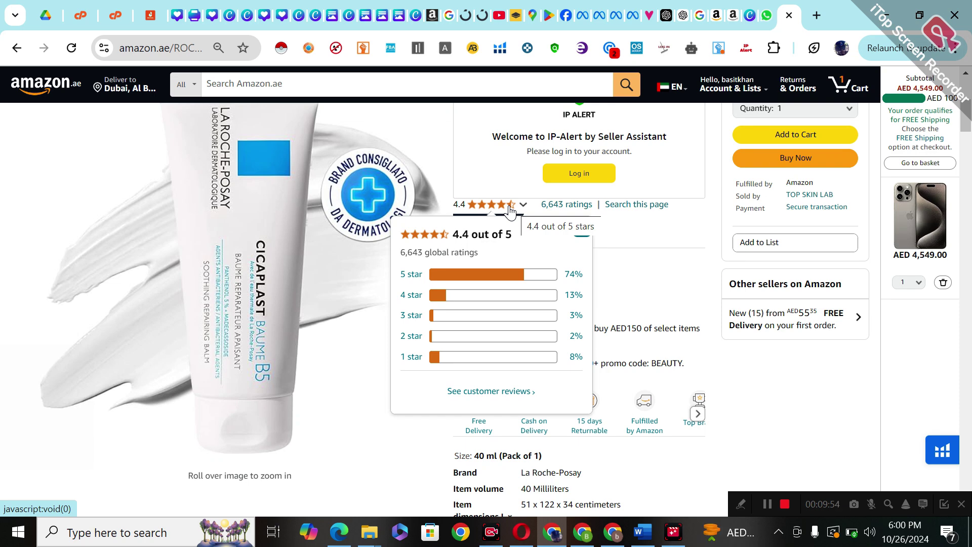
{"action": "left_click", "coordinate": [581, 226]}
{"action": "scroll", "coordinate": [966, 101], "scroll_direction": "up", "scroll_amount": 3}
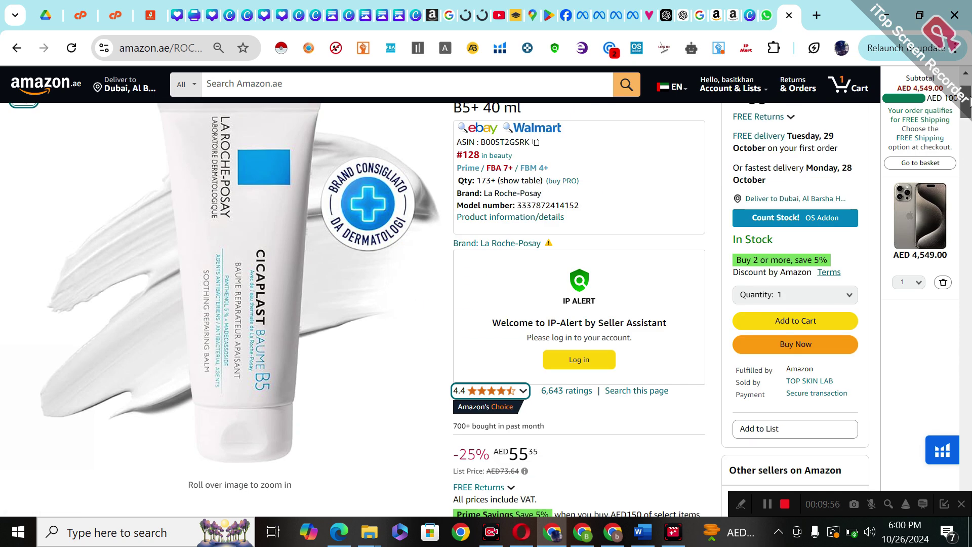
{"action": "scroll", "coordinate": [968, 98], "scroll_direction": "up", "scroll_amount": 2}
{"action": "scroll", "coordinate": [969, 99], "scroll_direction": "down", "scroll_amount": 2}
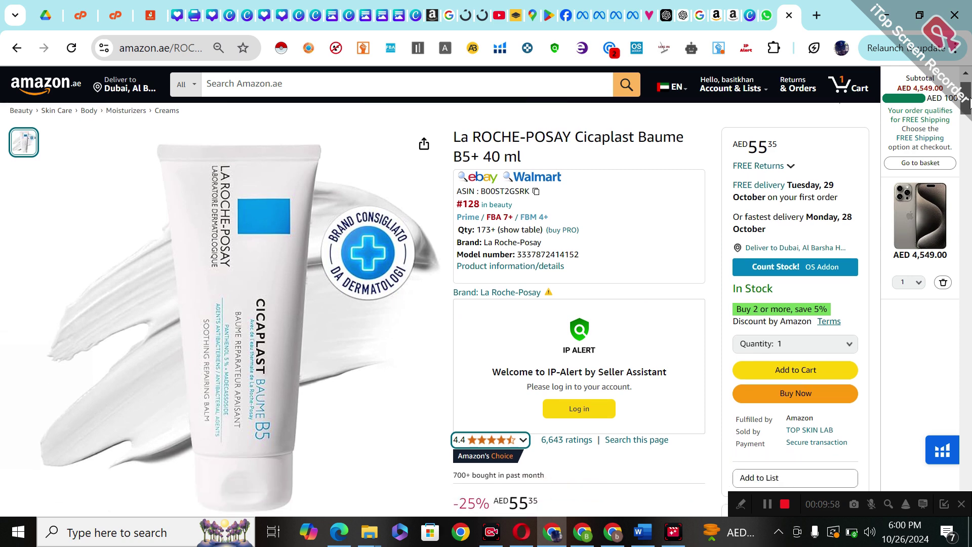
Step: Check the Best Sellers Rank and customer review rating in the listing's product information and product details sections
{"action": "left_click_drag", "start_coordinate": [968, 101], "coordinate": [968, 220]}
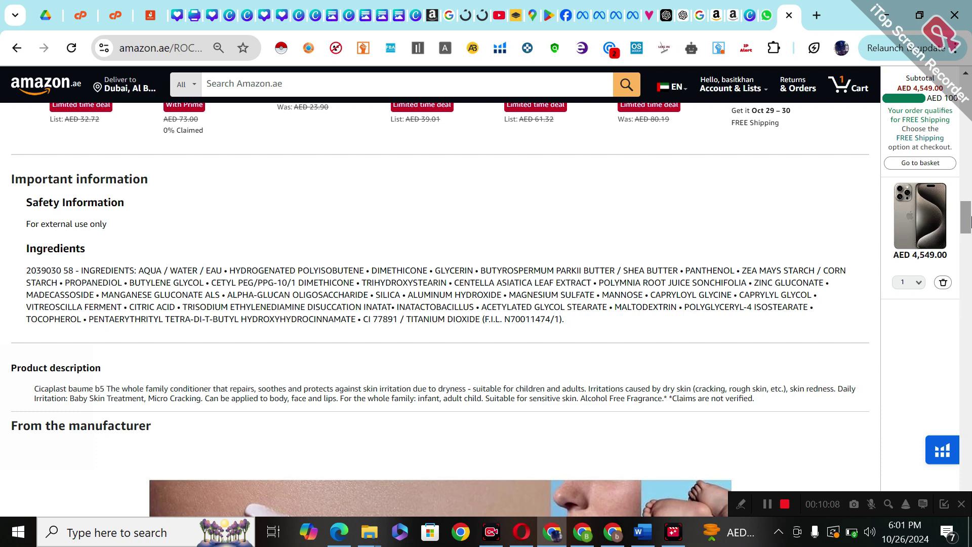
{"action": "left_click_drag", "start_coordinate": [969, 218], "coordinate": [968, 263]}
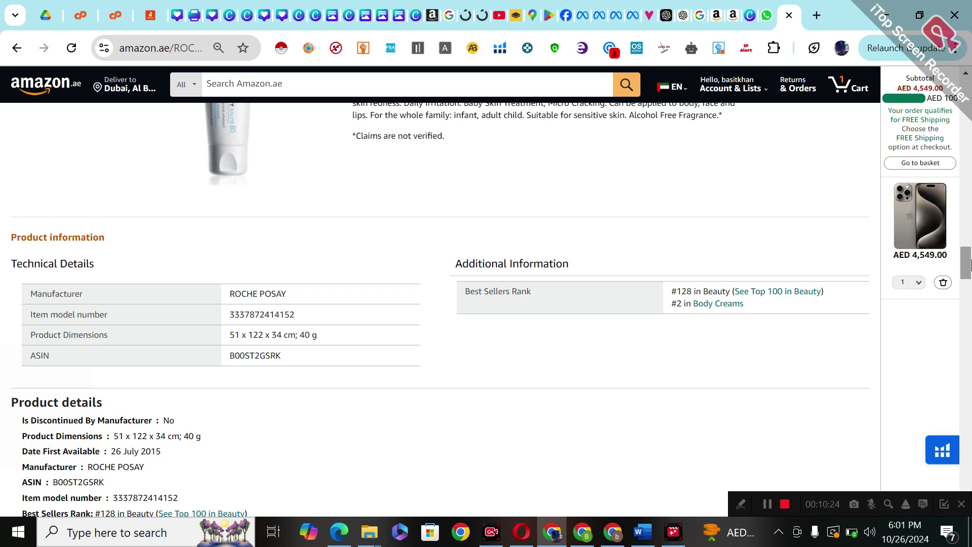
{"action": "left_click_drag", "start_coordinate": [970, 262], "coordinate": [971, 274]}
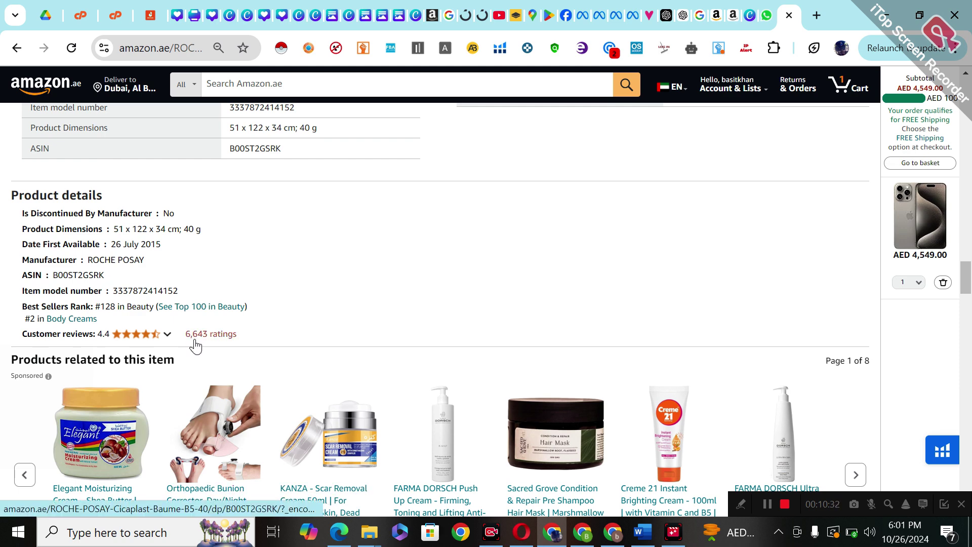
Step: Open the balm's 1 star reviews from the rating breakdown and highlight "and used ." in the first title and the "Not good" title
{"action": "mouse_move", "coordinate": [129, 341]}
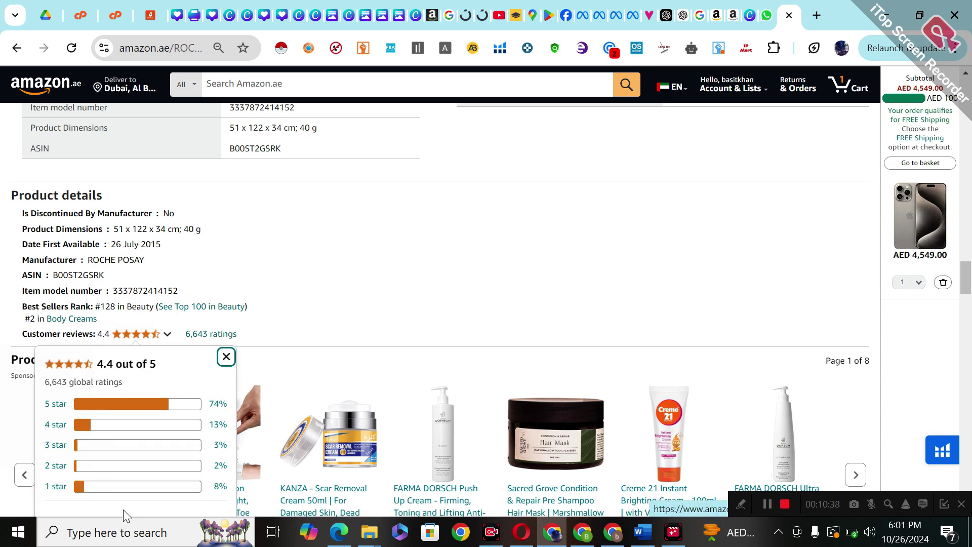
{"action": "left_click", "coordinate": [116, 488]}
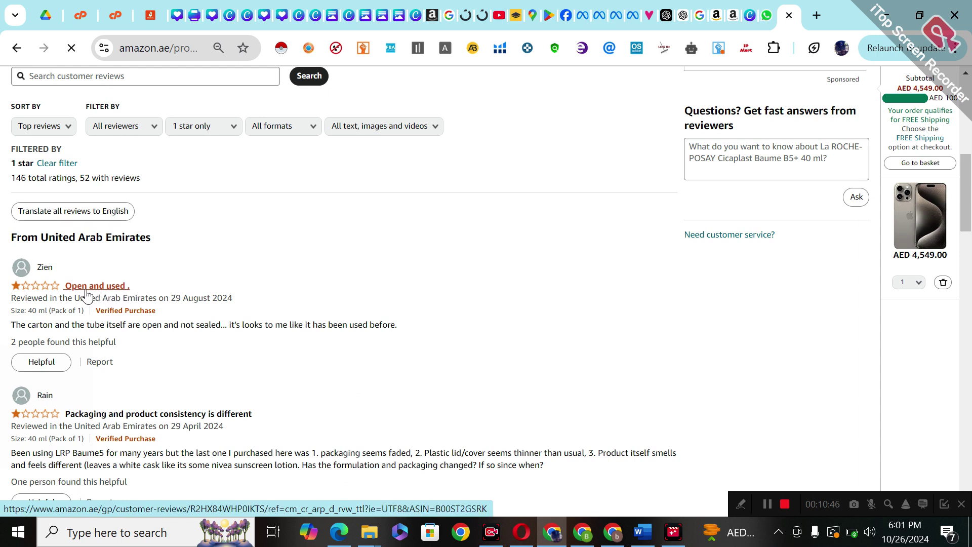
{"action": "left_click_drag", "start_coordinate": [89, 286], "coordinate": [131, 287]}
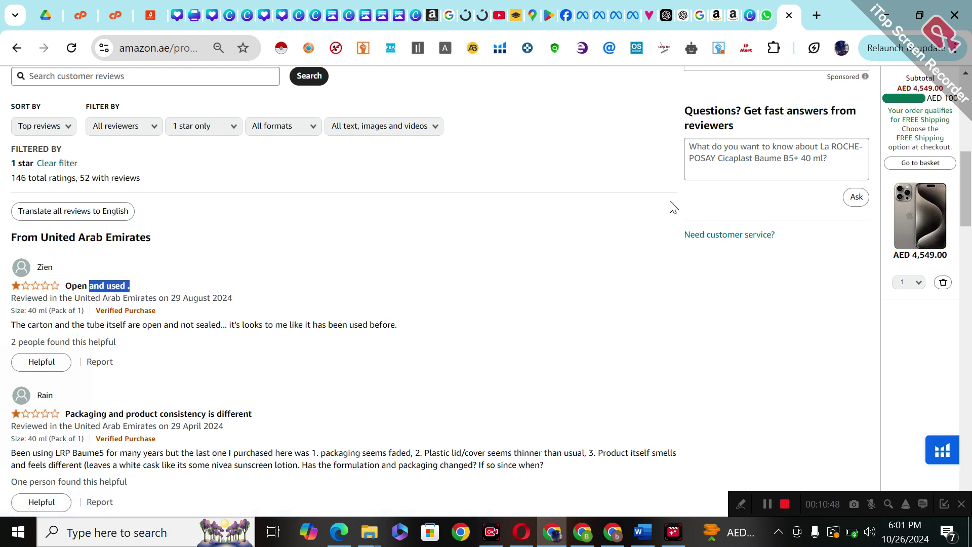
{"action": "scroll", "coordinate": [970, 188], "scroll_direction": "down", "scroll_amount": 2}
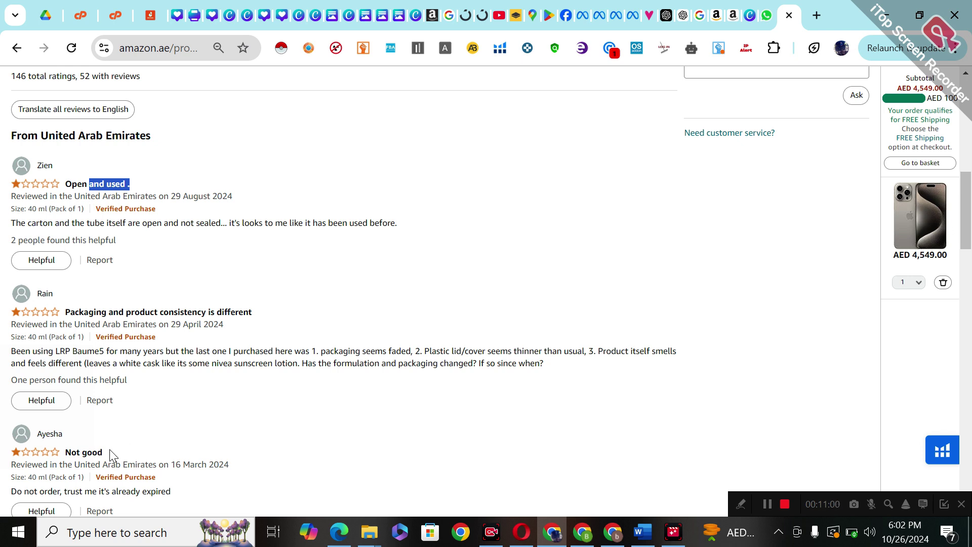
{"action": "left_click_drag", "start_coordinate": [109, 457], "coordinate": [52, 445]}
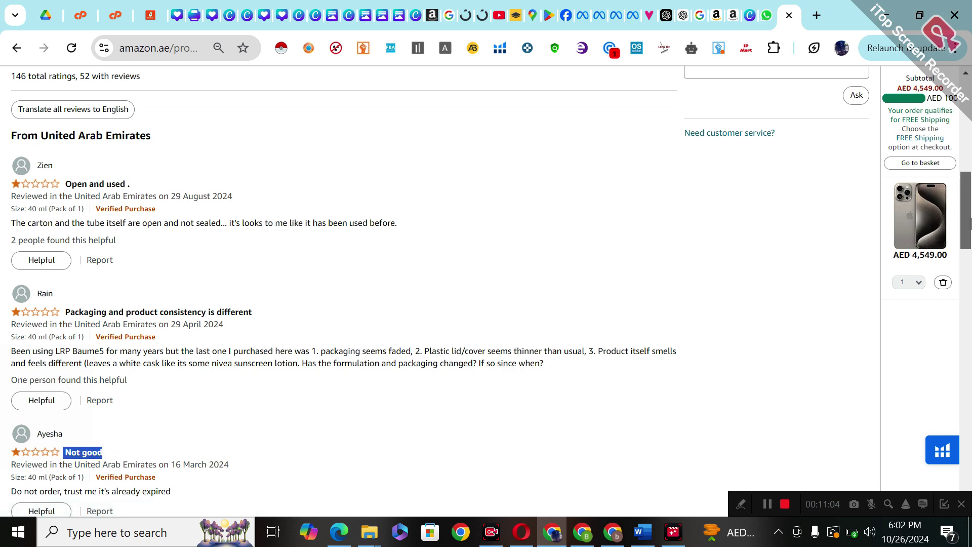
{"action": "scroll", "coordinate": [970, 230], "scroll_direction": "down", "scroll_amount": 3}
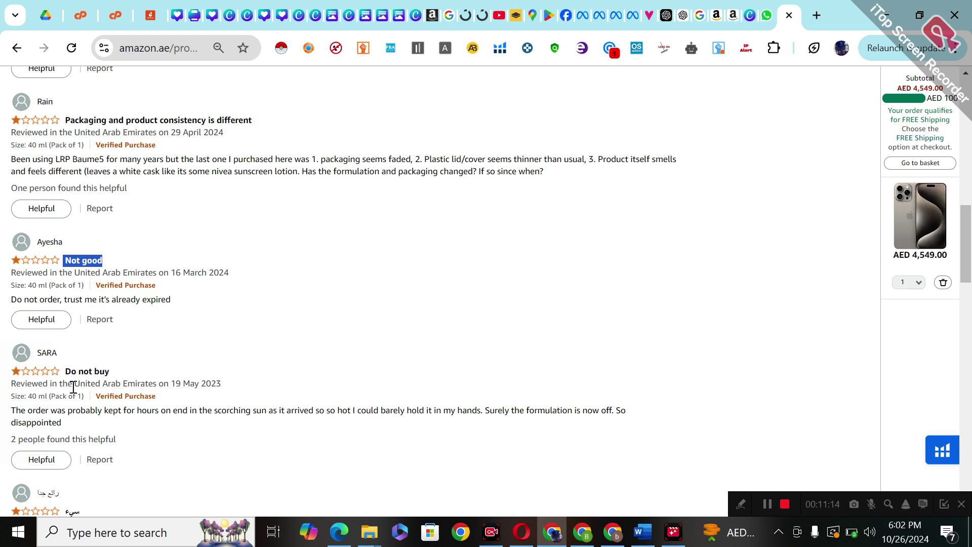
Step: Filter the customer reviews to 5 star only and read through the reviews from the United Arab Emirates
{"action": "left_click_drag", "start_coordinate": [970, 265], "coordinate": [947, 152]}
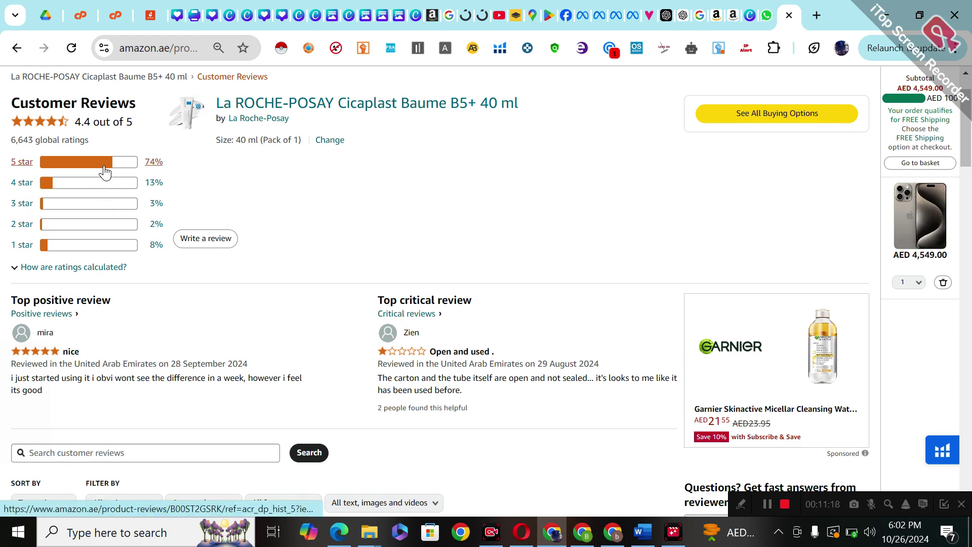
{"action": "left_click", "coordinate": [104, 164]}
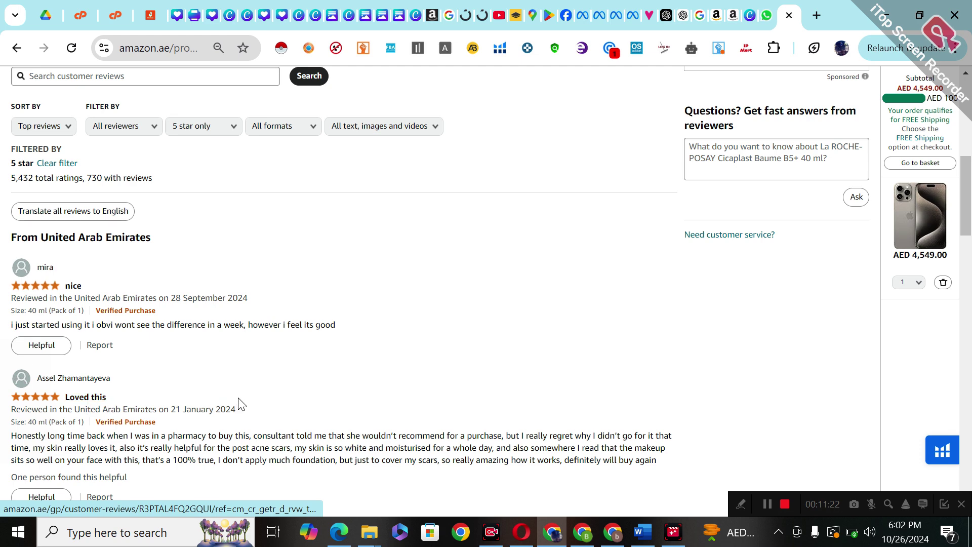
{"action": "scroll", "coordinate": [238, 403], "scroll_direction": "down", "scroll_amount": 3}
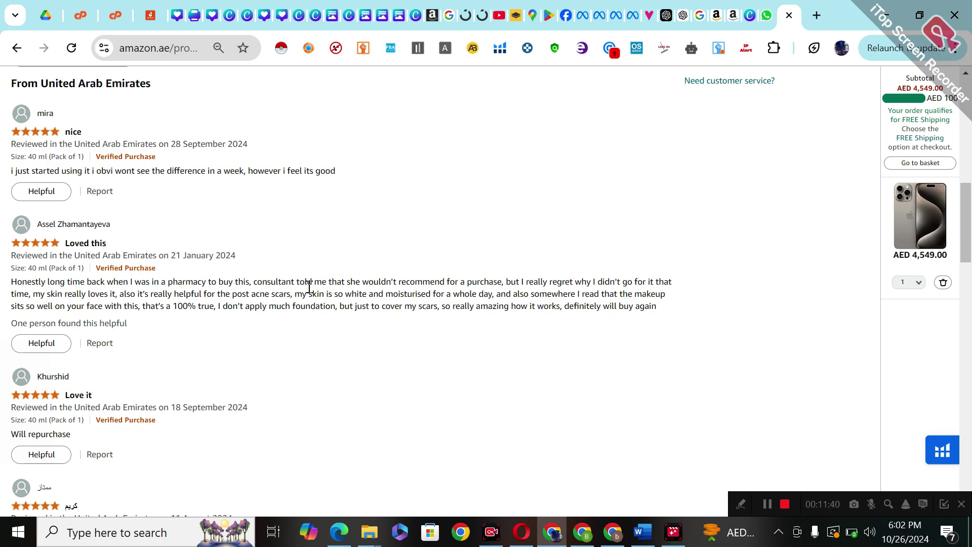
{"action": "left_click_drag", "start_coordinate": [967, 213], "coordinate": [967, 108]}
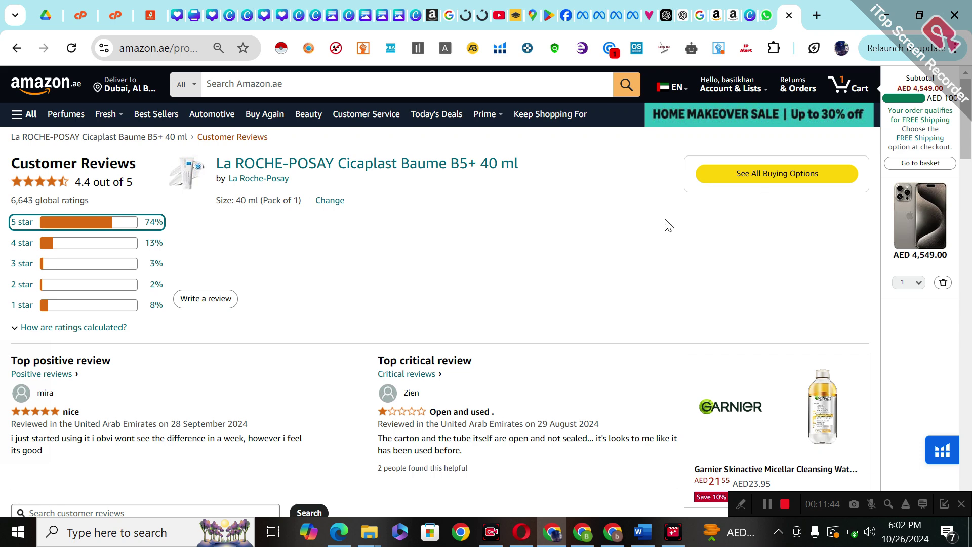
Step: Return to the Amazon.ae home page and look through the list of installed browser extensions
{"action": "left_click", "coordinate": [54, 86]}
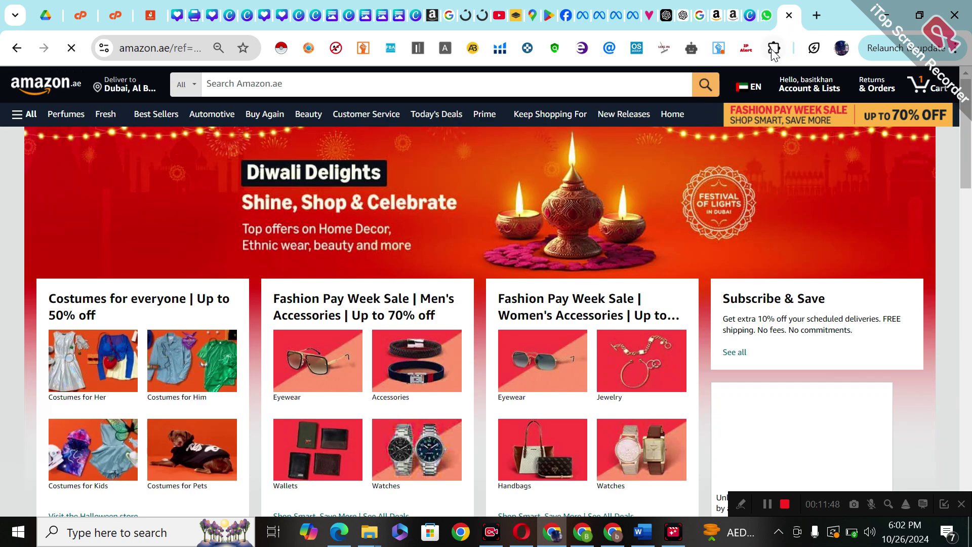
{"action": "left_click", "coordinate": [773, 49]}
{"action": "left_click_drag", "start_coordinate": [778, 152], "coordinate": [791, 286]}
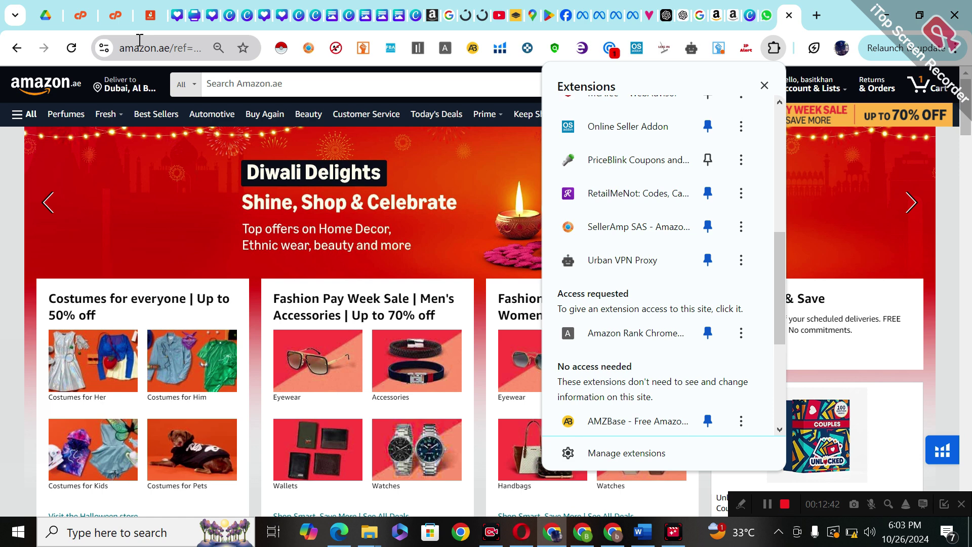
{"action": "scroll", "coordinate": [623, 336], "scroll_direction": "down", "scroll_amount": 1}
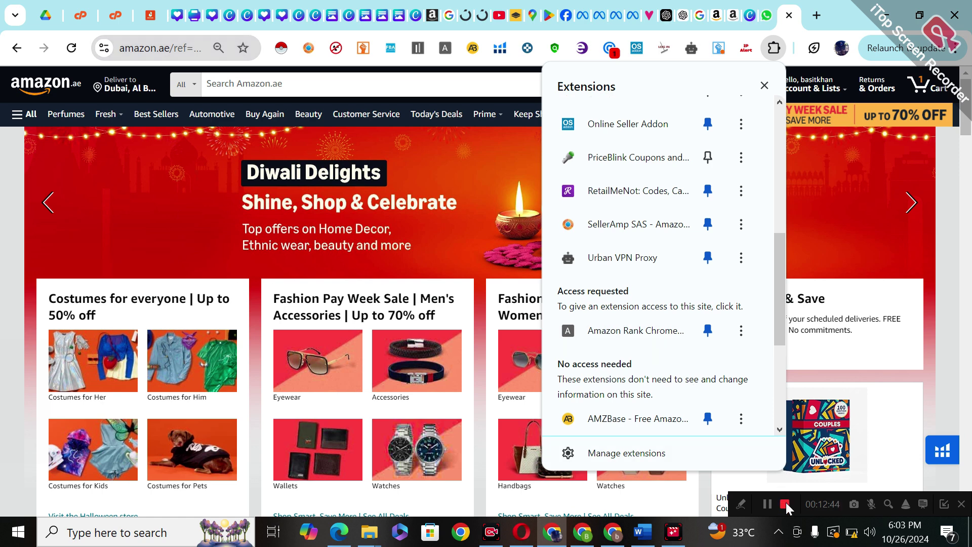